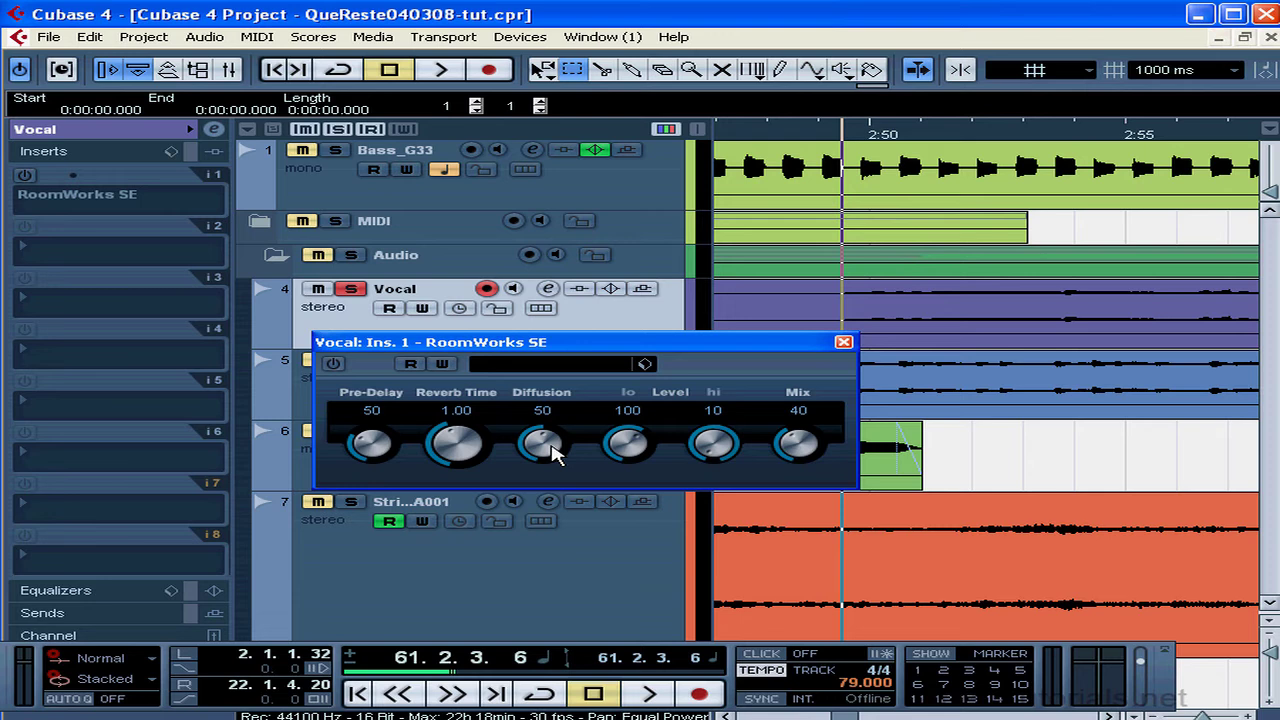
Reduce the diffusion to 25 and the low level to 58 in the Vocal track's RoomWorks SE reverb
drag(539, 433, 540, 450)
mouse_move(636, 434)
mouse_down()
mouse_move(639, 444)
mouse_move(628, 436)
mouse_up()
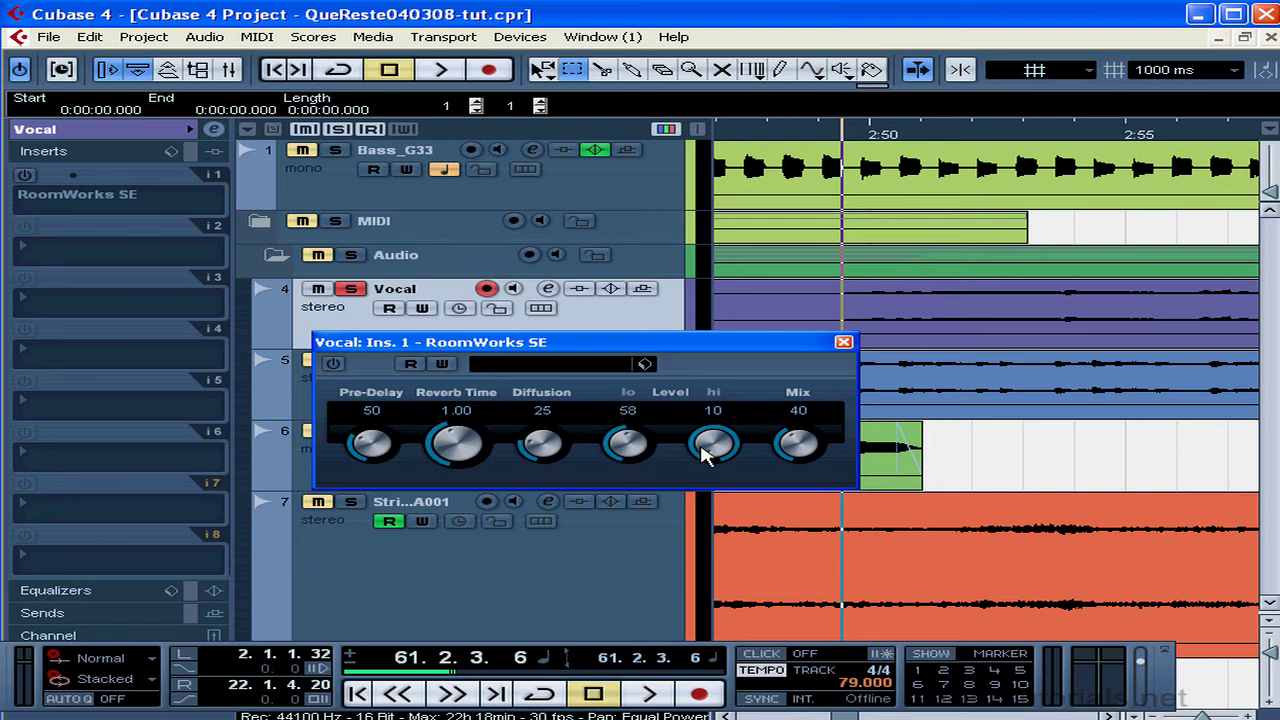
Raise the high level of the Vocal track's RoomWorks SE reverb to 257
drag(703, 453, 703, 449)
key(F3)
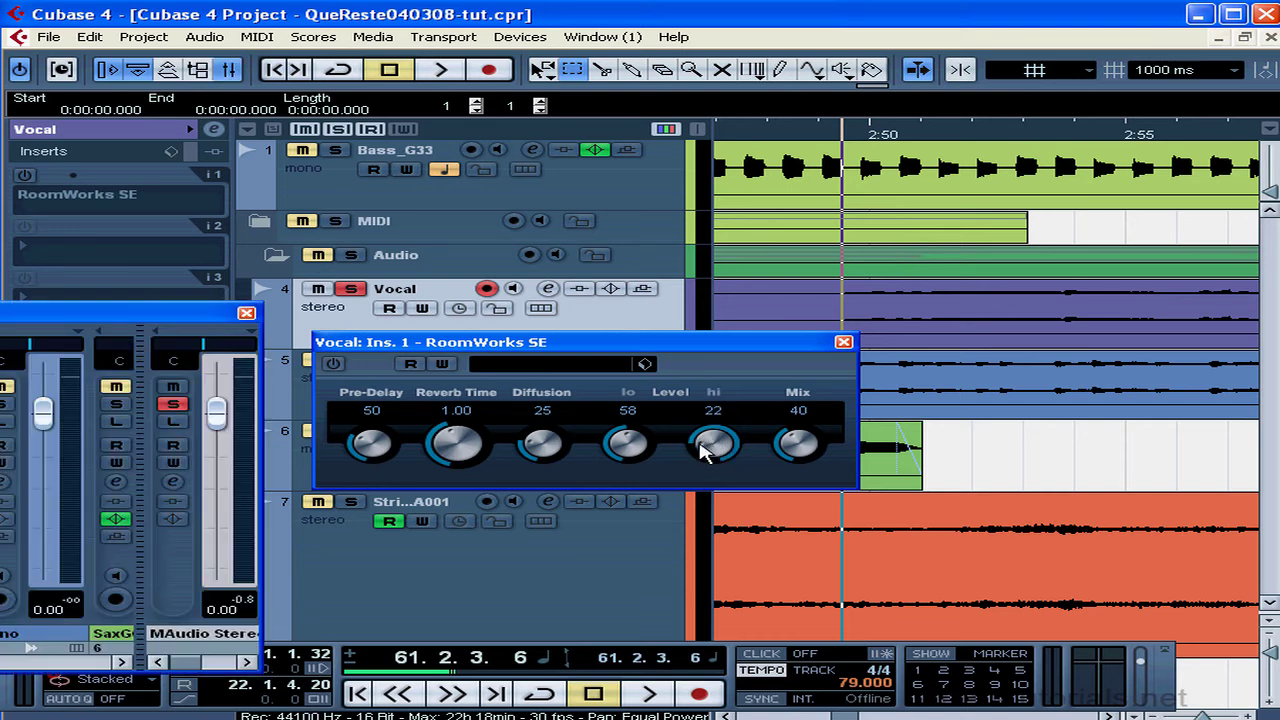
click(699, 443)
drag(700, 452, 726, 441)
mouse_move(725, 442)
mouse_down()
mouse_move(706, 452)
mouse_move(730, 455)
mouse_up()
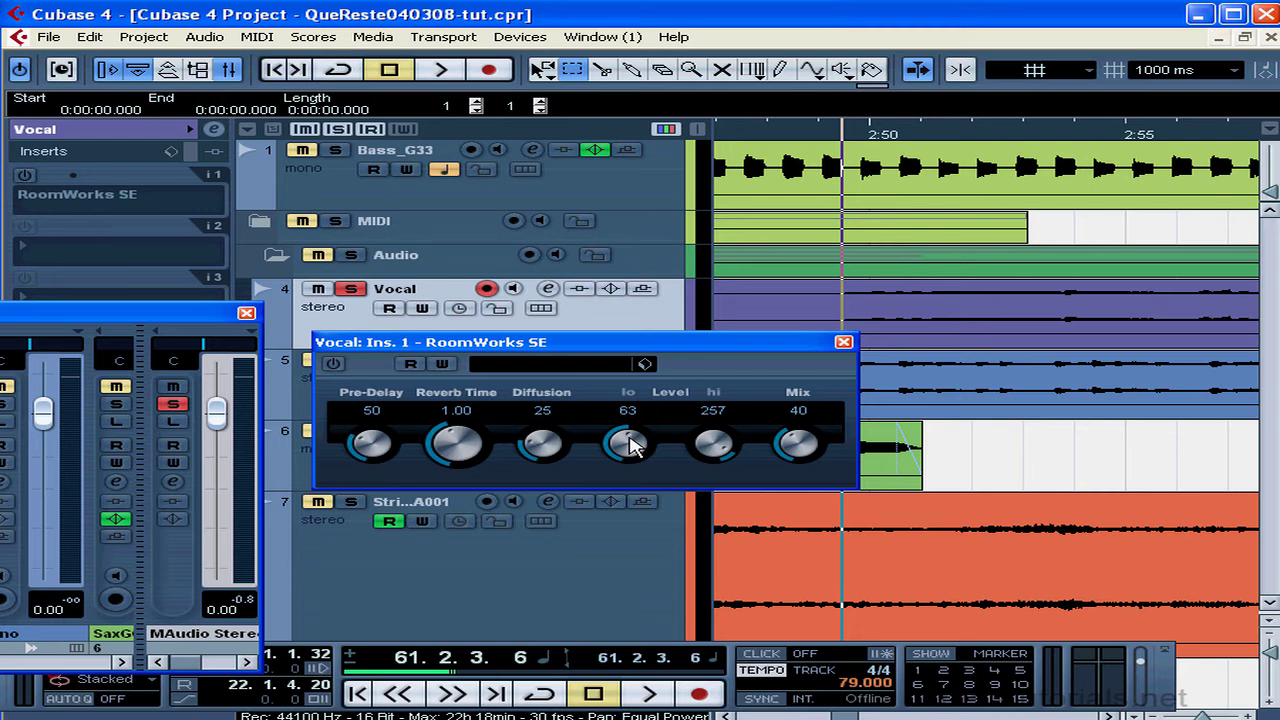
Set the RoomWorks SE low level to 128 and the mix to 100
drag(629, 438, 631, 434)
drag(631, 441, 620, 443)
drag(620, 443, 638, 442)
mouse_move(796, 446)
mouse_down()
mouse_move(808, 445)
mouse_move(788, 441)
mouse_up()
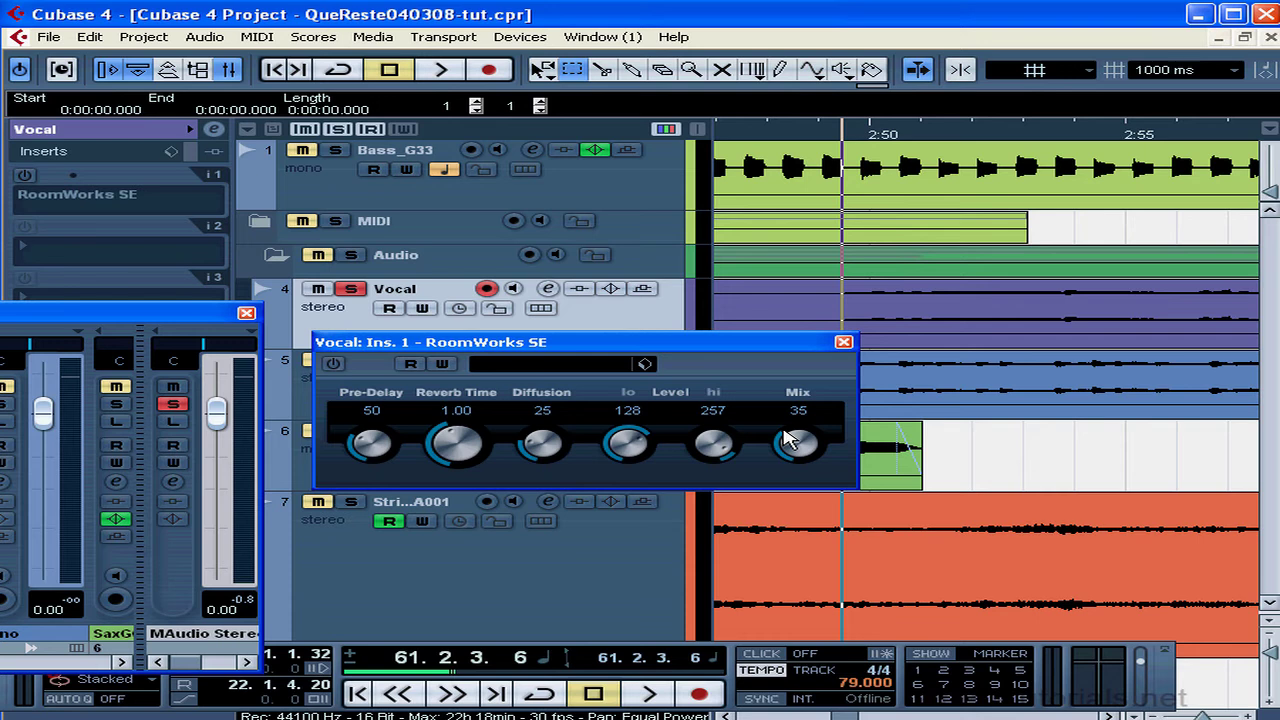
drag(788, 441, 808, 458)
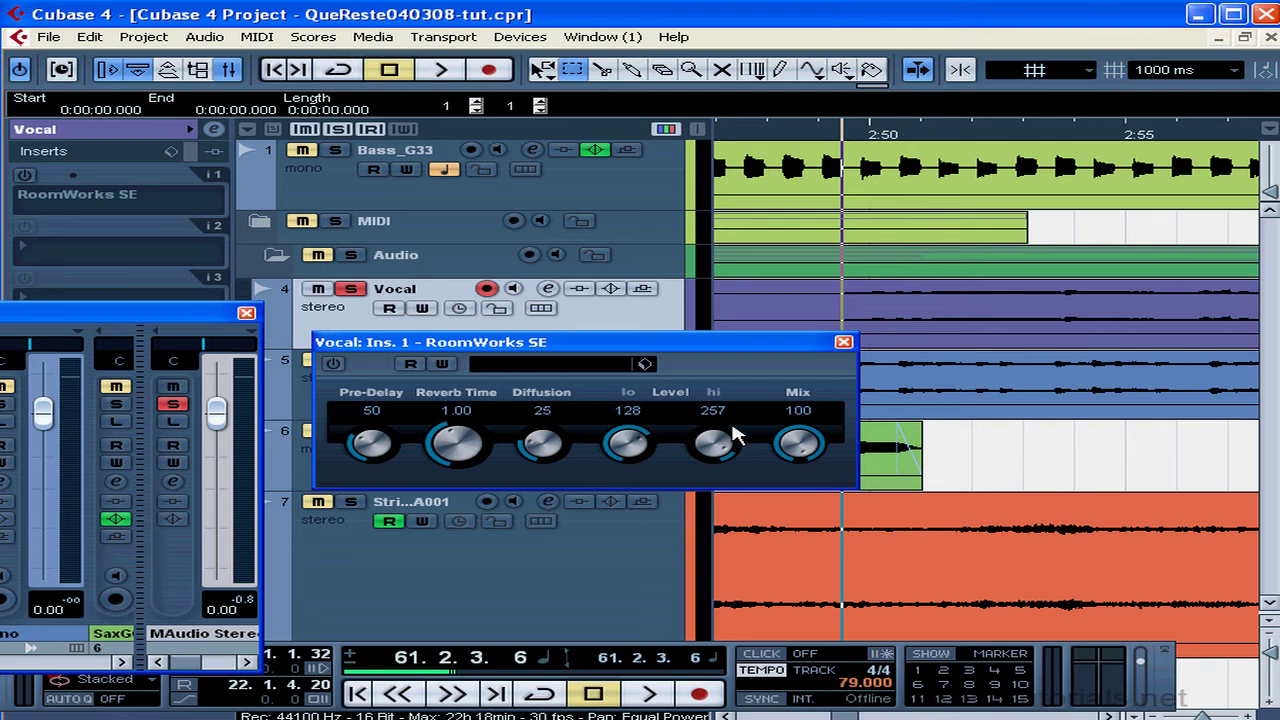
Browse the RoomWorks SE presets, trying Cathedral and Church, and load Dark and Long on the Vocal track
click(645, 364)
click(677, 384)
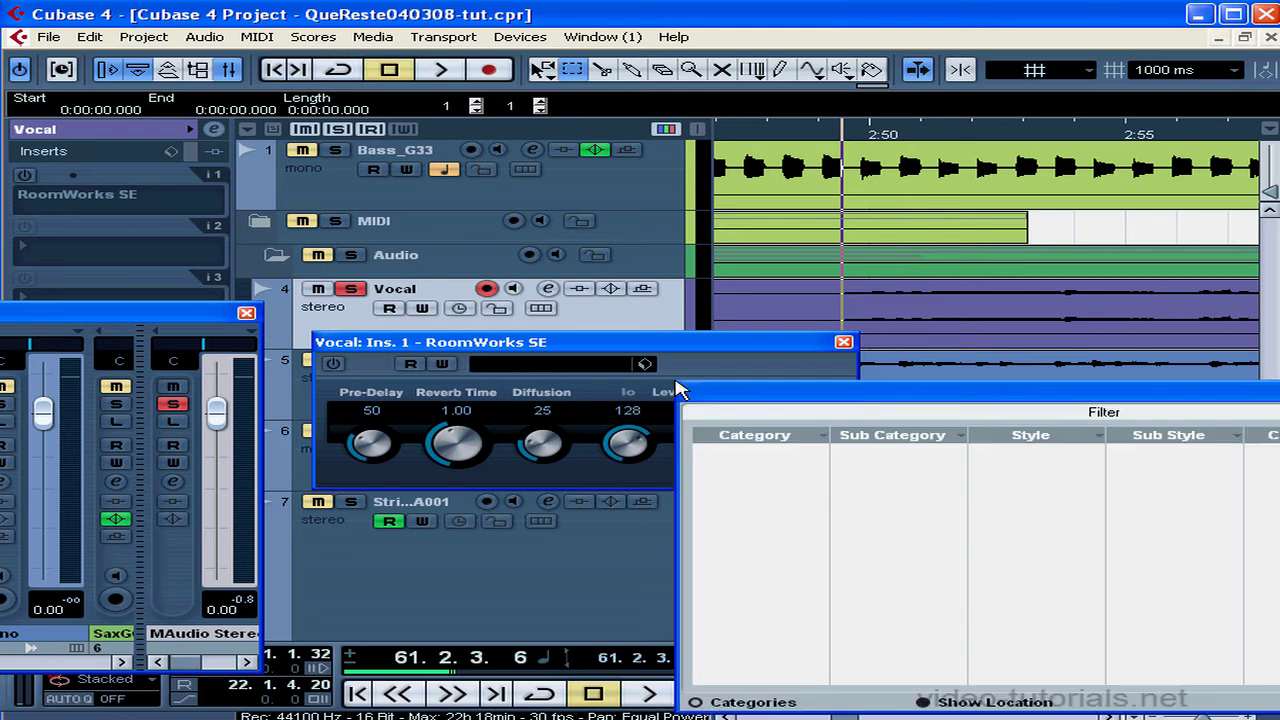
drag(886, 328, 66, 375)
click(787, 566)
click(785, 584)
click(785, 601)
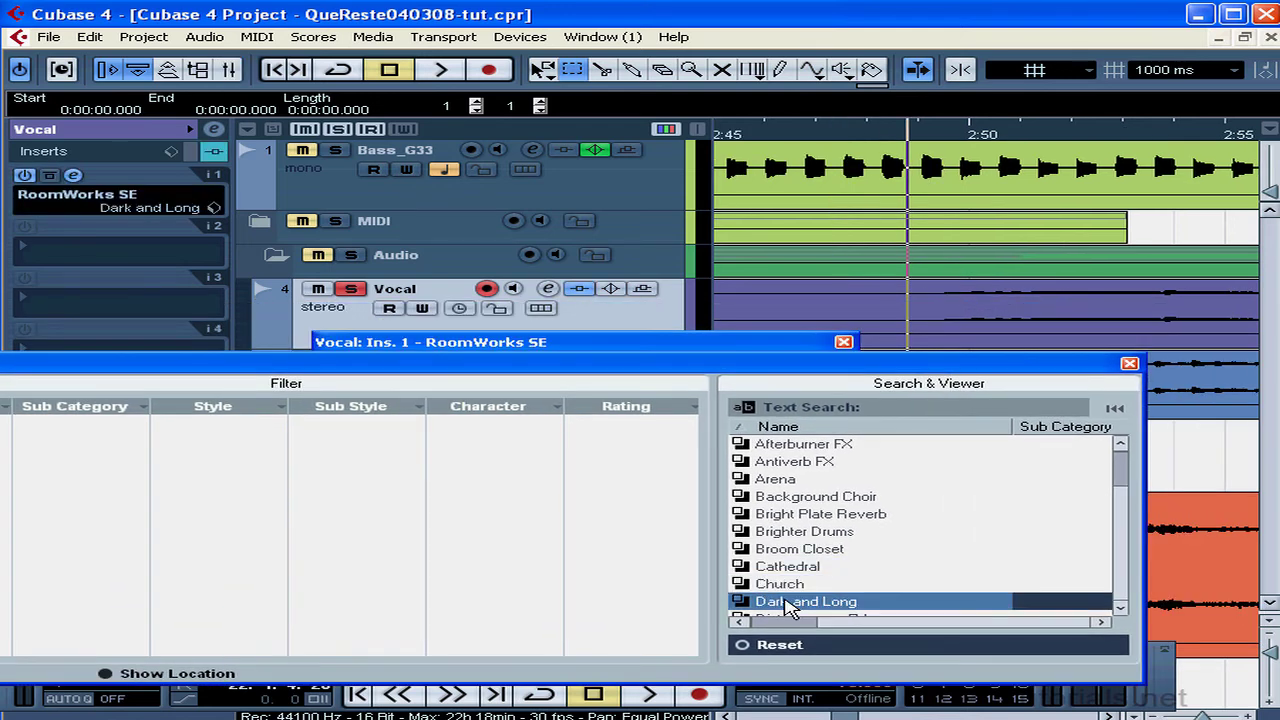
double_click(785, 603)
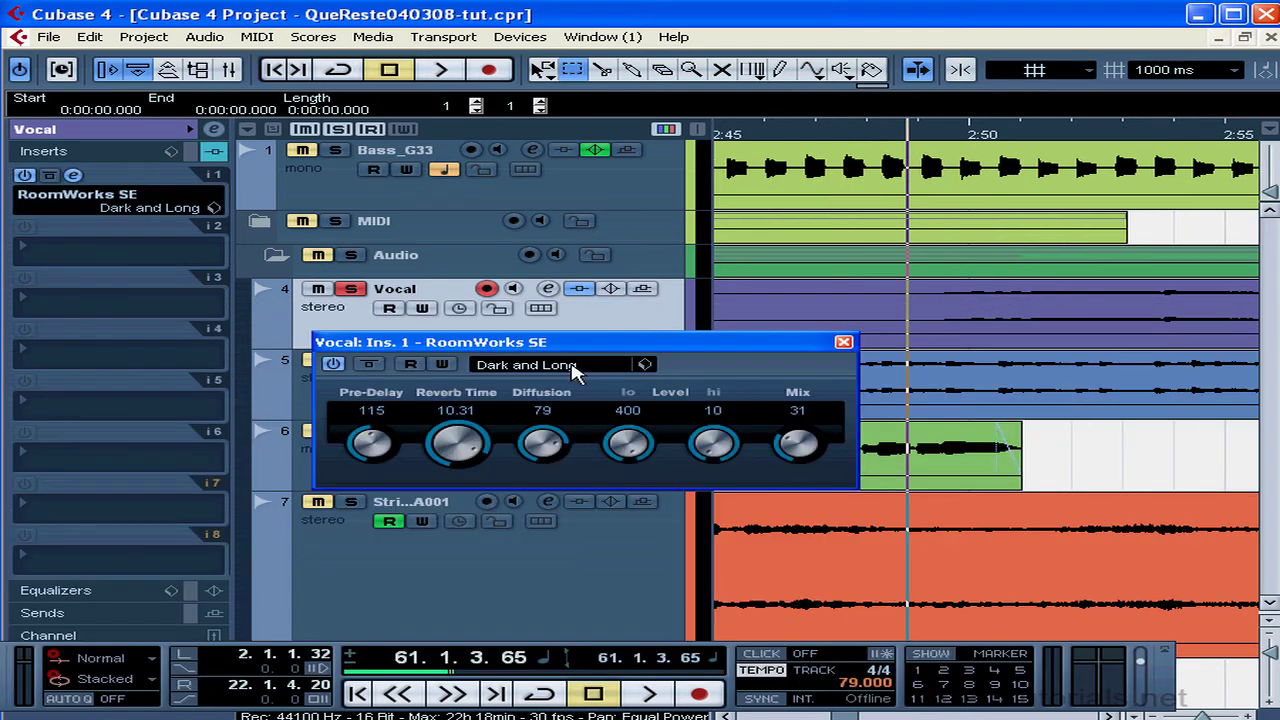
Switch off the RoomWorks SE insert and play a passage of the vocal without reverb
click(24, 176)
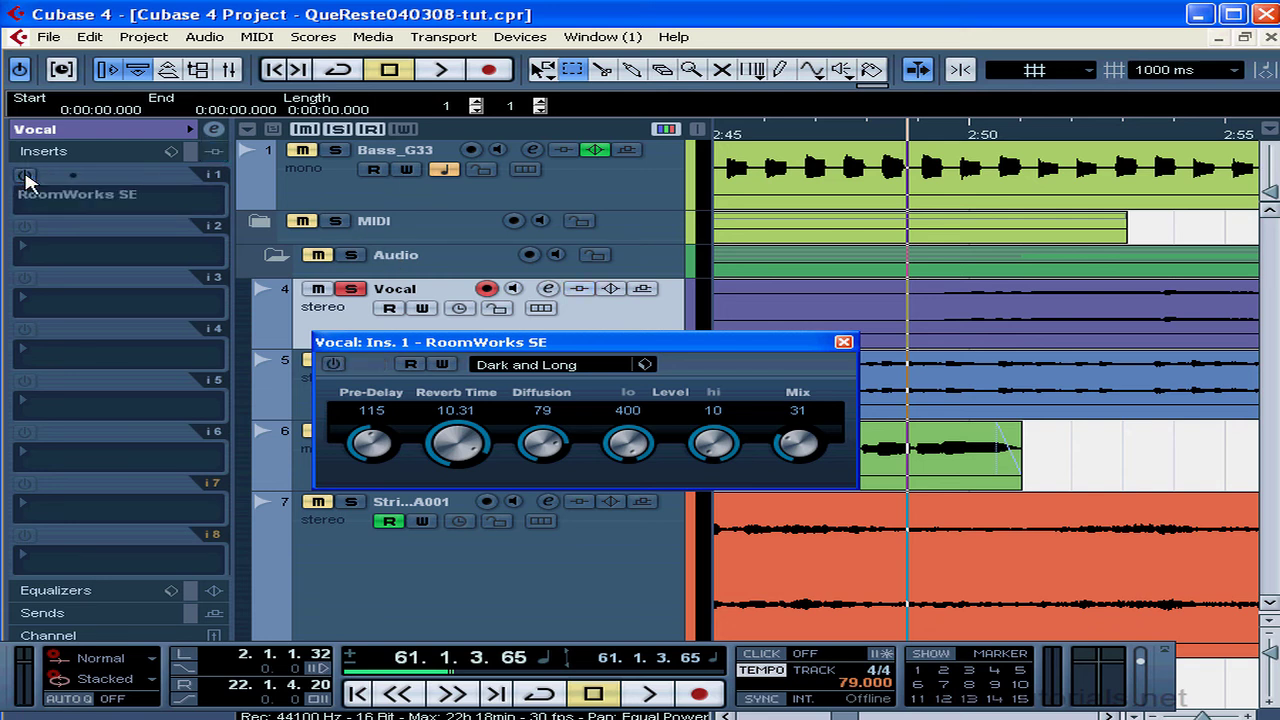
key(space)
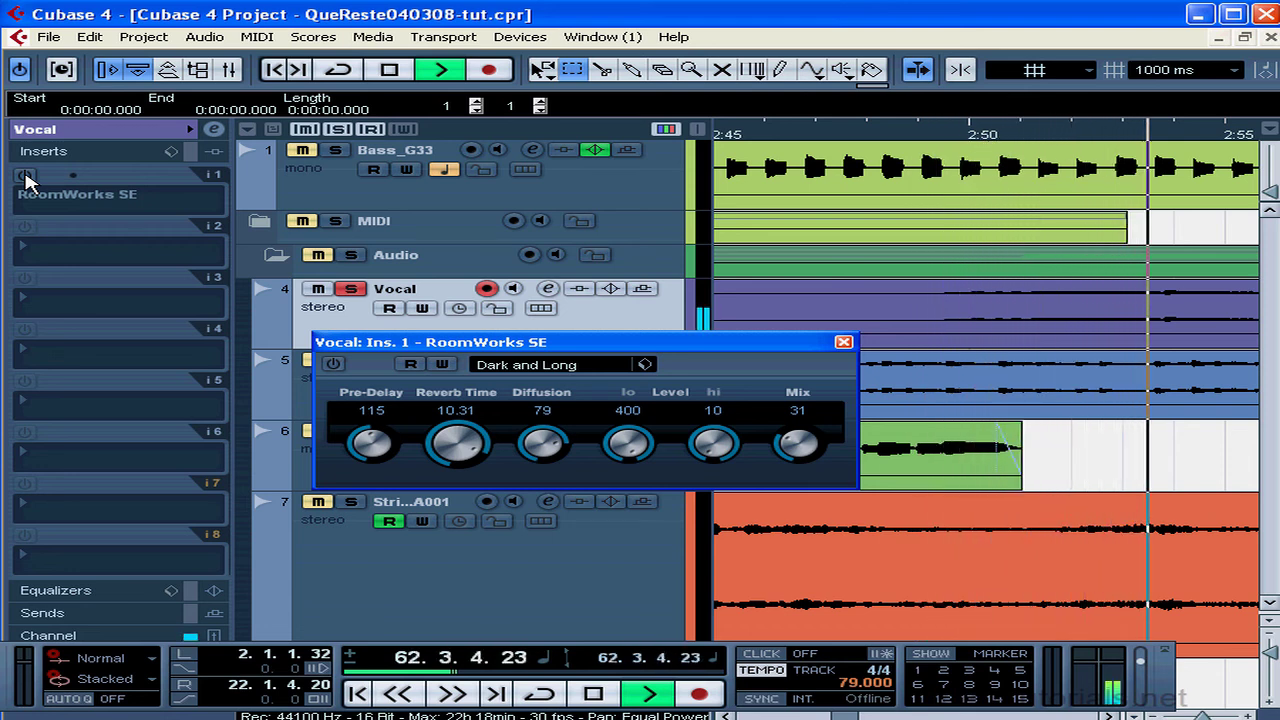
key(space)
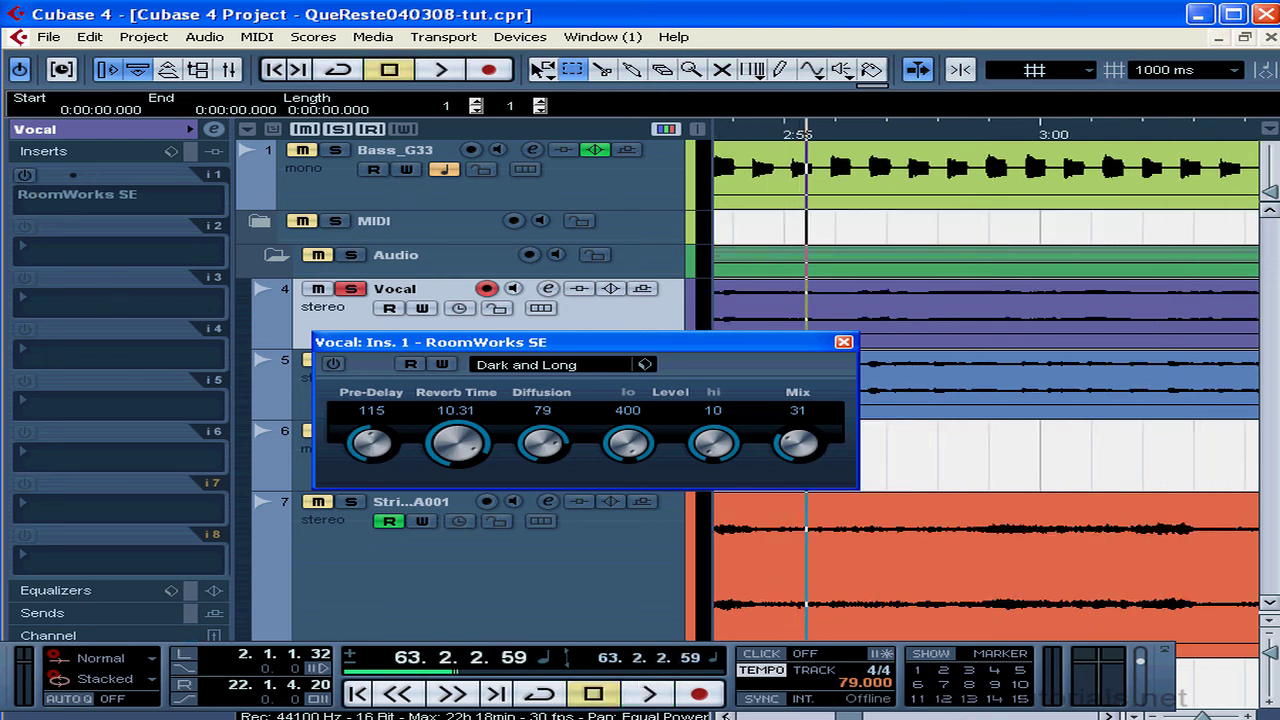
Reactivate the RoomWorks SE insert and play the same vocal passage from about 2:49 with reverb for comparison
click(727, 716)
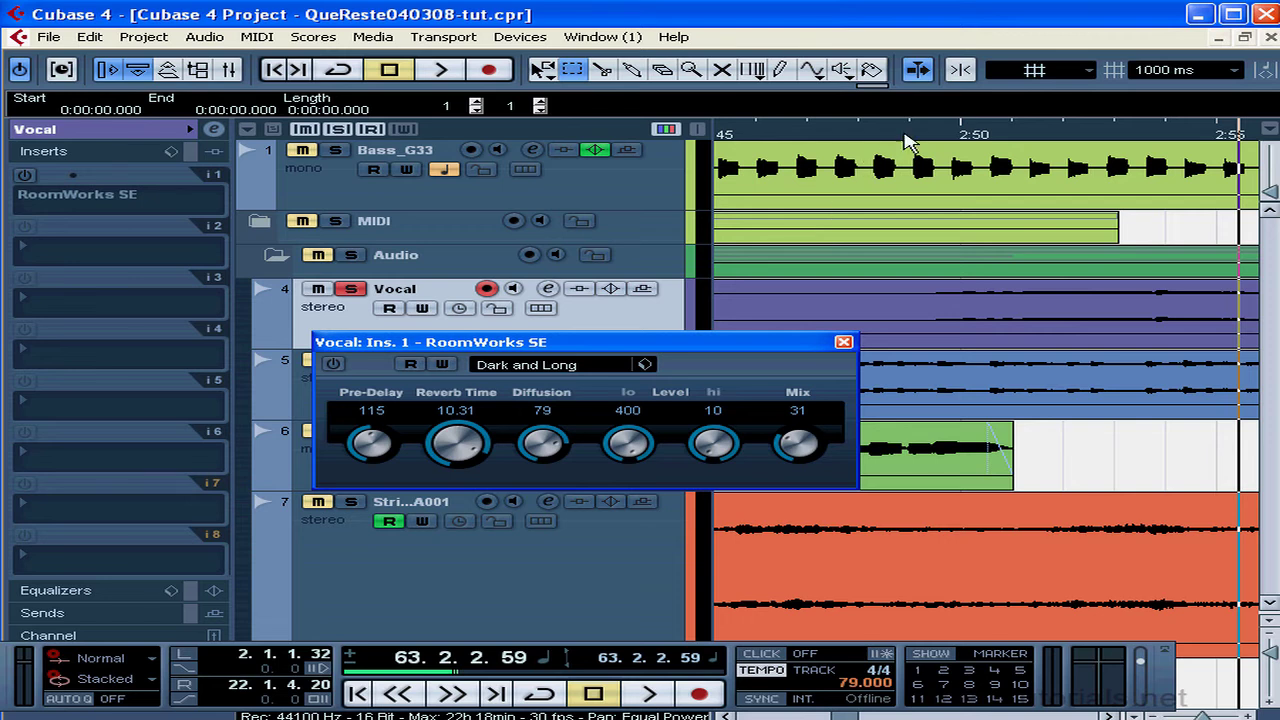
click(908, 138)
click(30, 175)
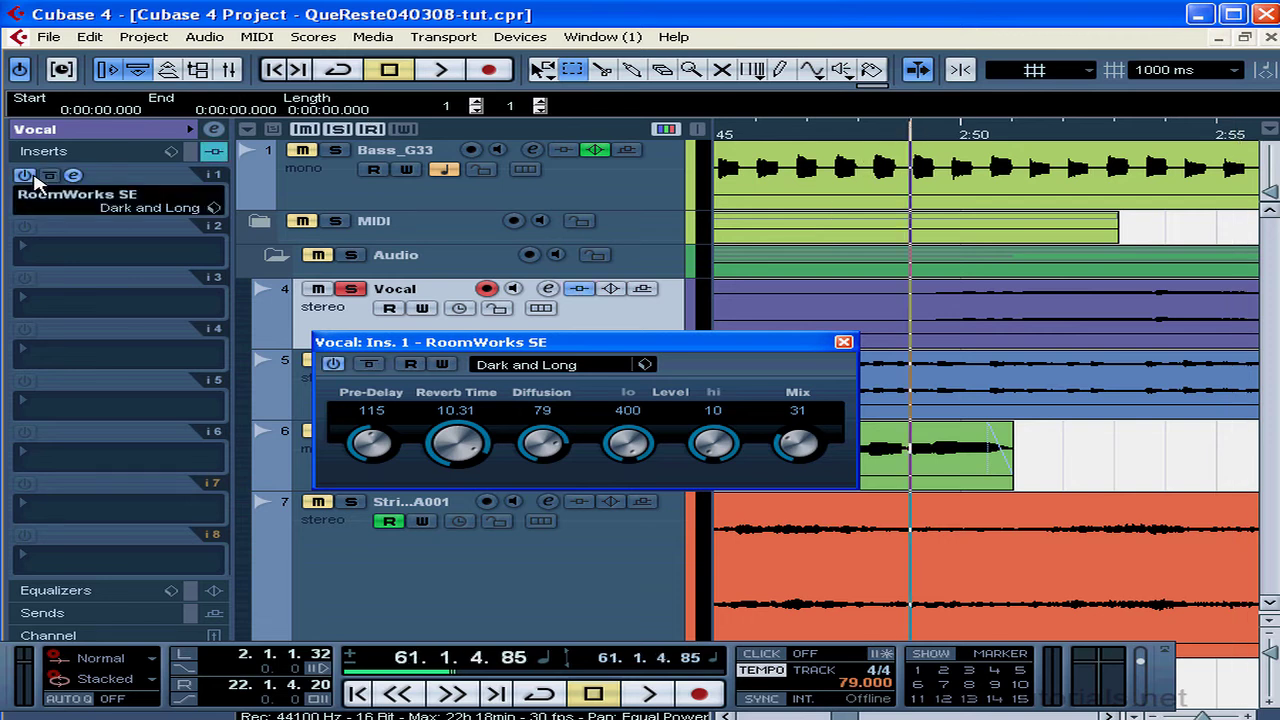
key(space)
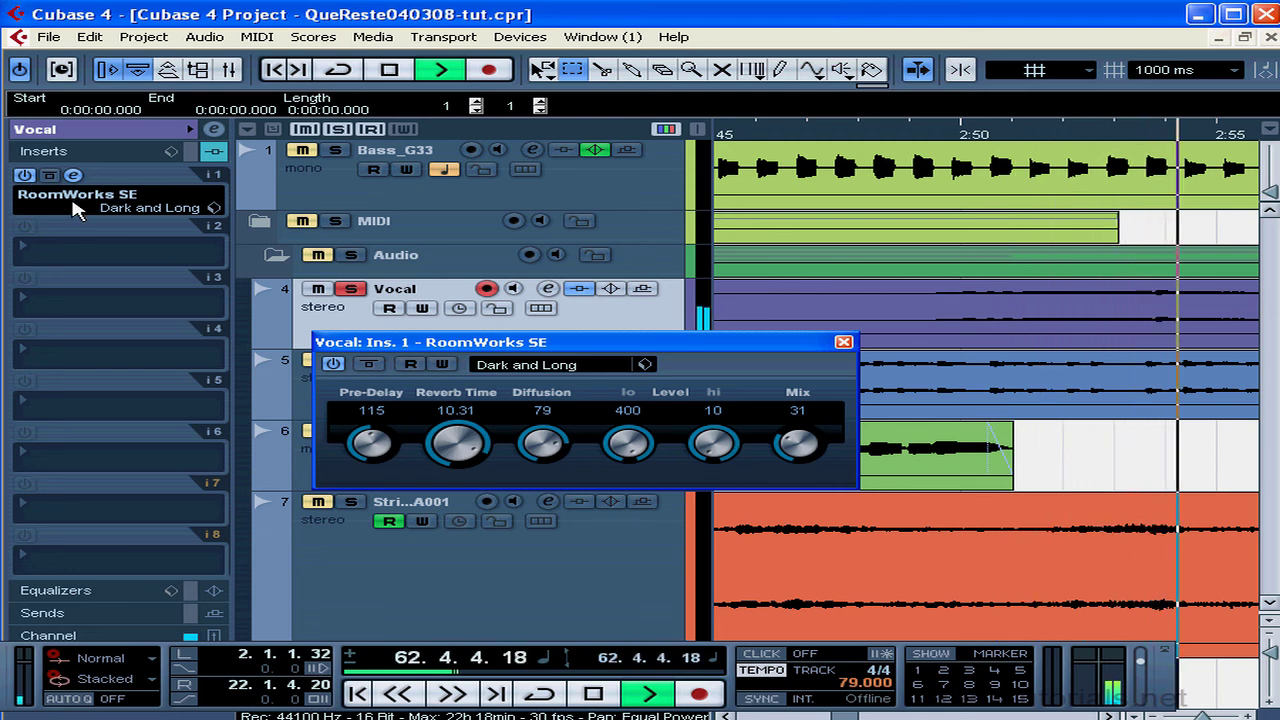
key(space)
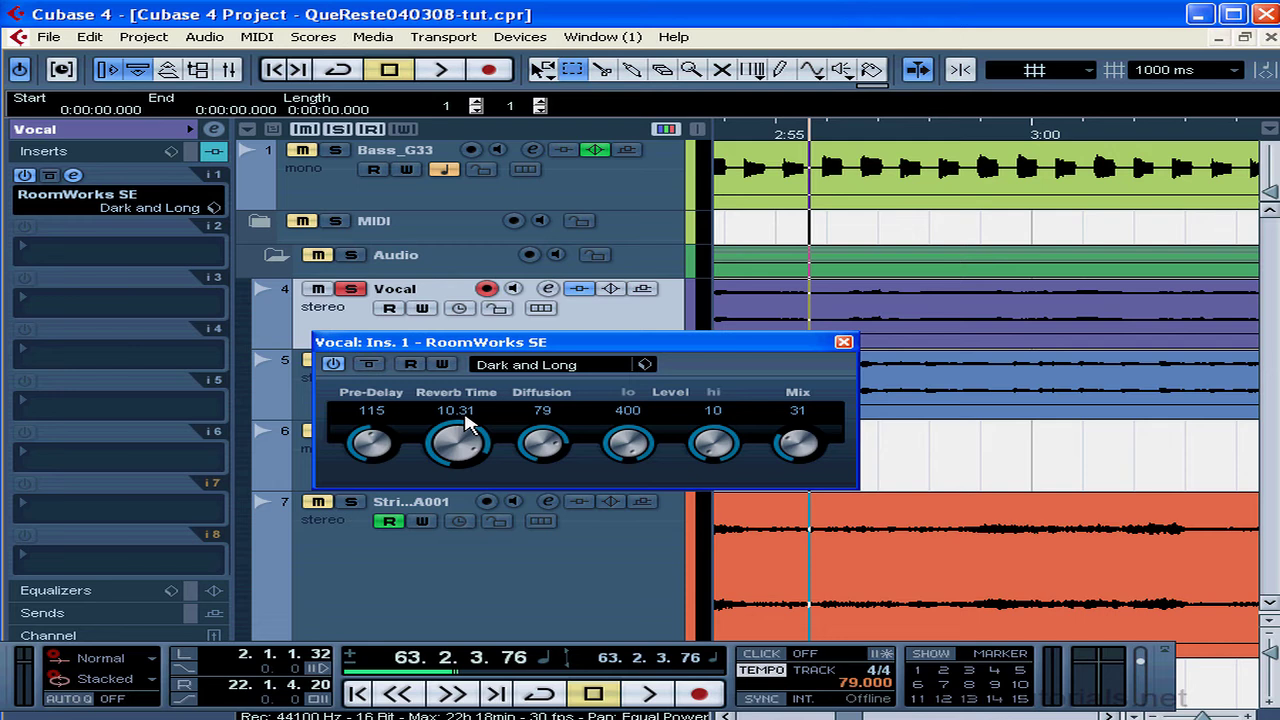
Load the Smooth Voice Room preset into the Vocal track's RoomWorks SE reverb
click(646, 365)
click(768, 382)
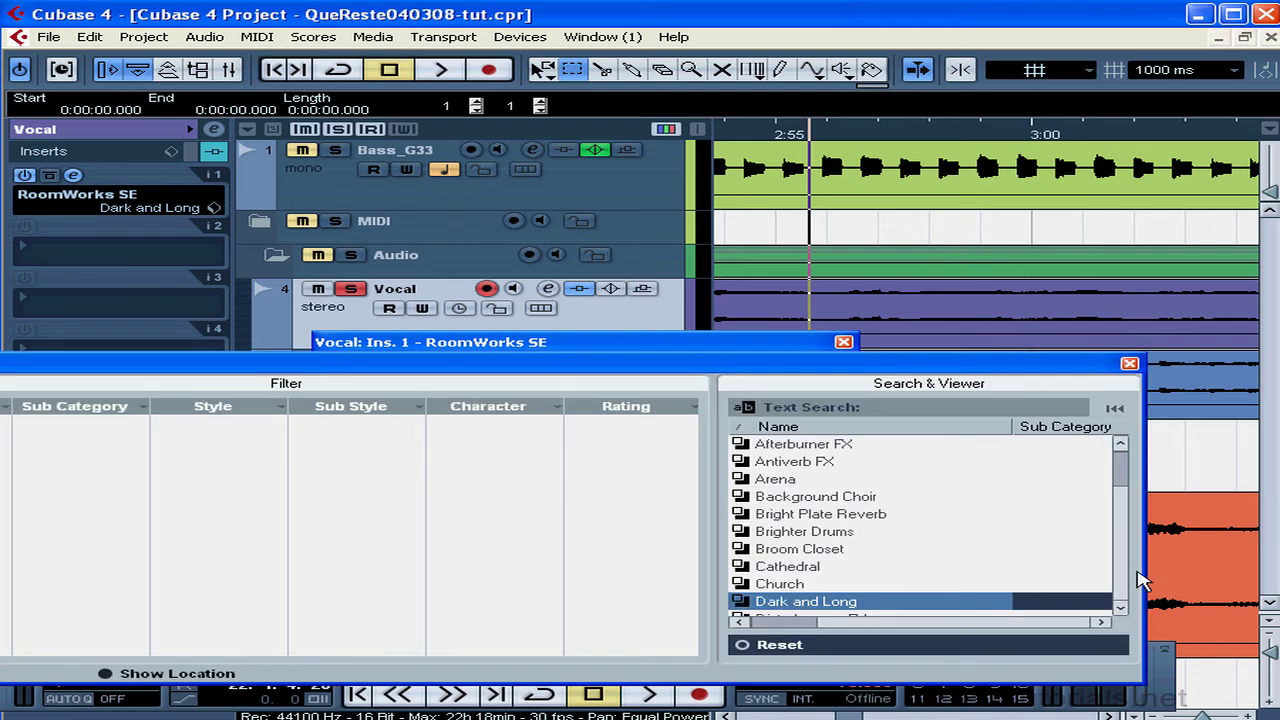
scroll(1128, 610, down, 6)
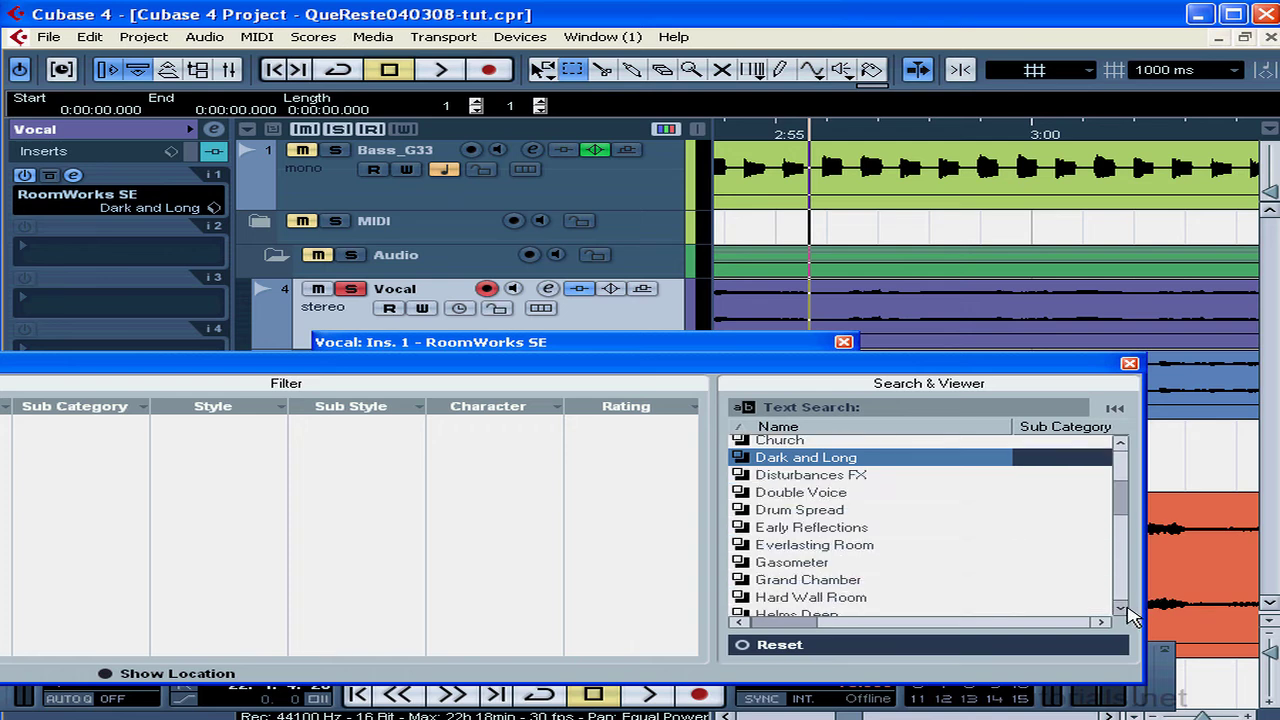
scroll(1128, 612, down, 8)
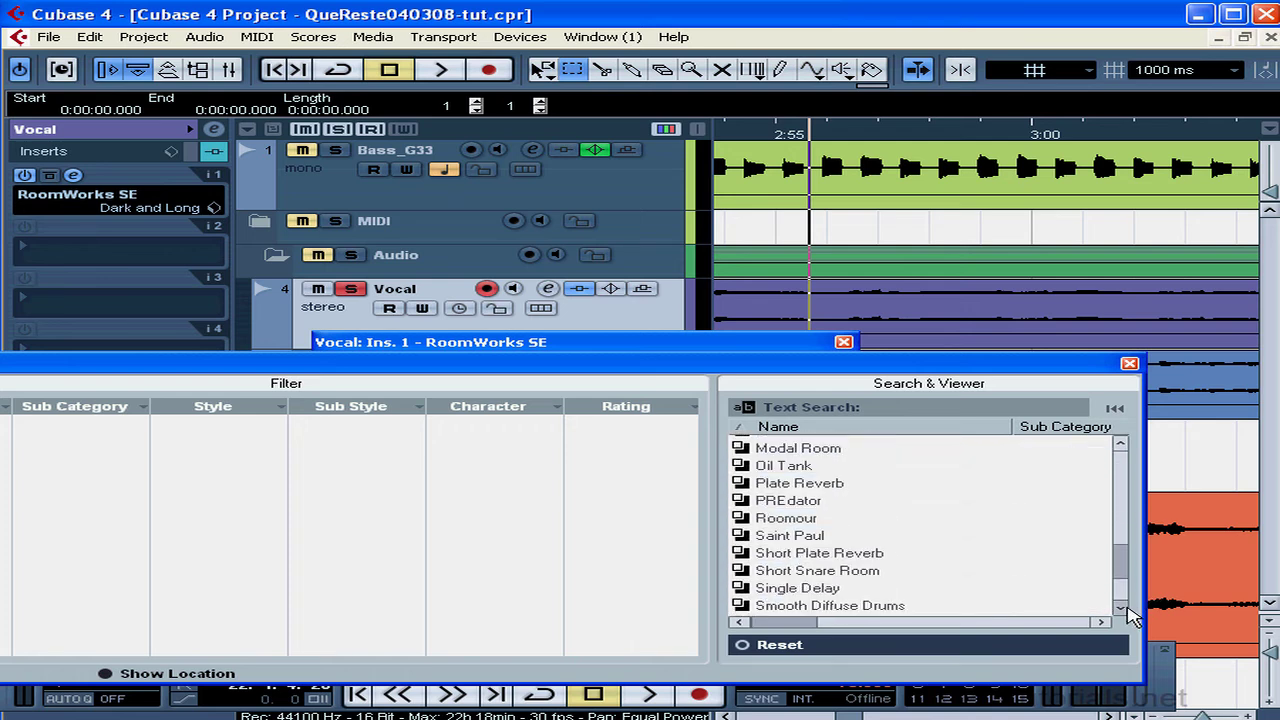
scroll(1128, 612, down, 3)
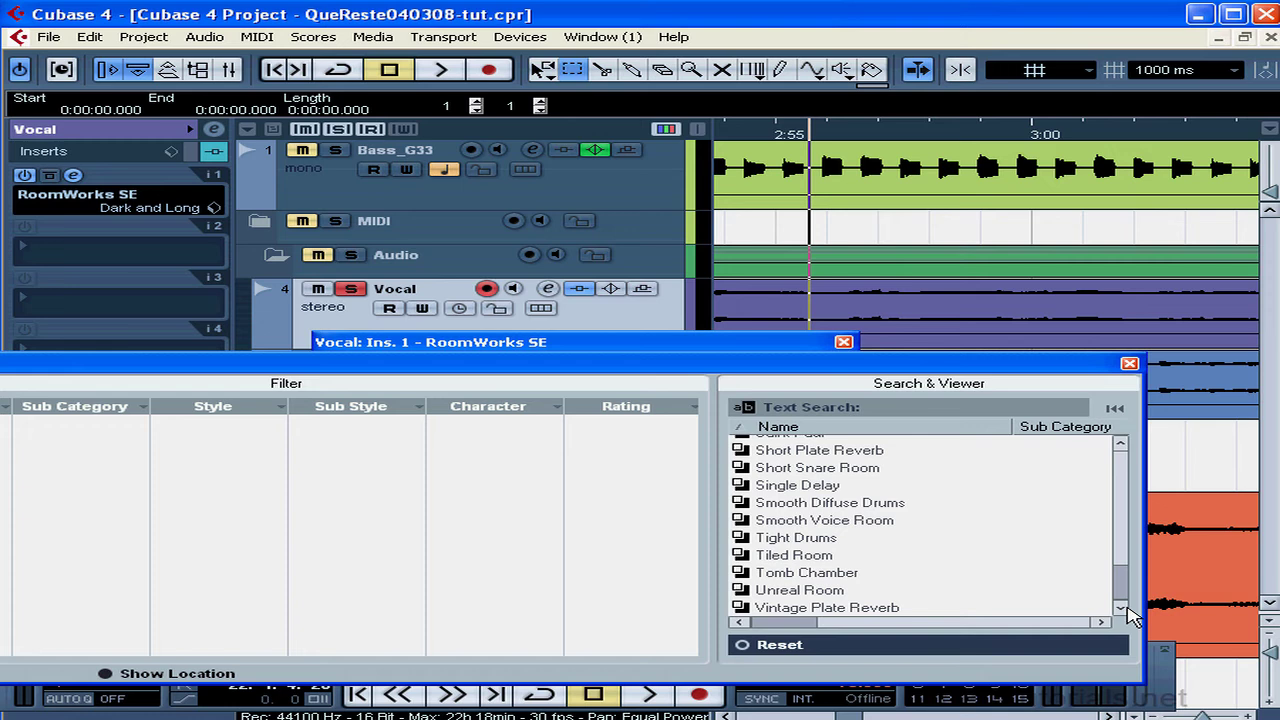
double_click(832, 520)
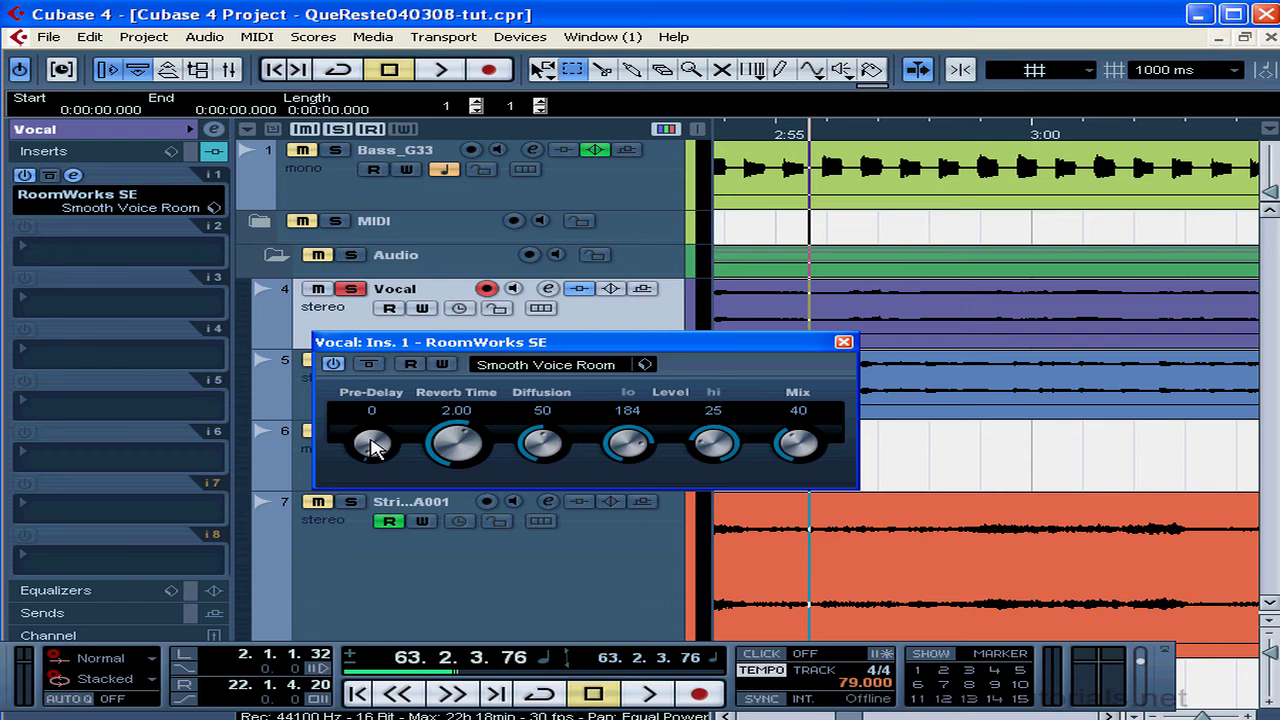
Move the reverb window clear of the tracks and play the soloed vocal from about 2:49 to hear the preset
drag(469, 353, 418, 490)
click(910, 138)
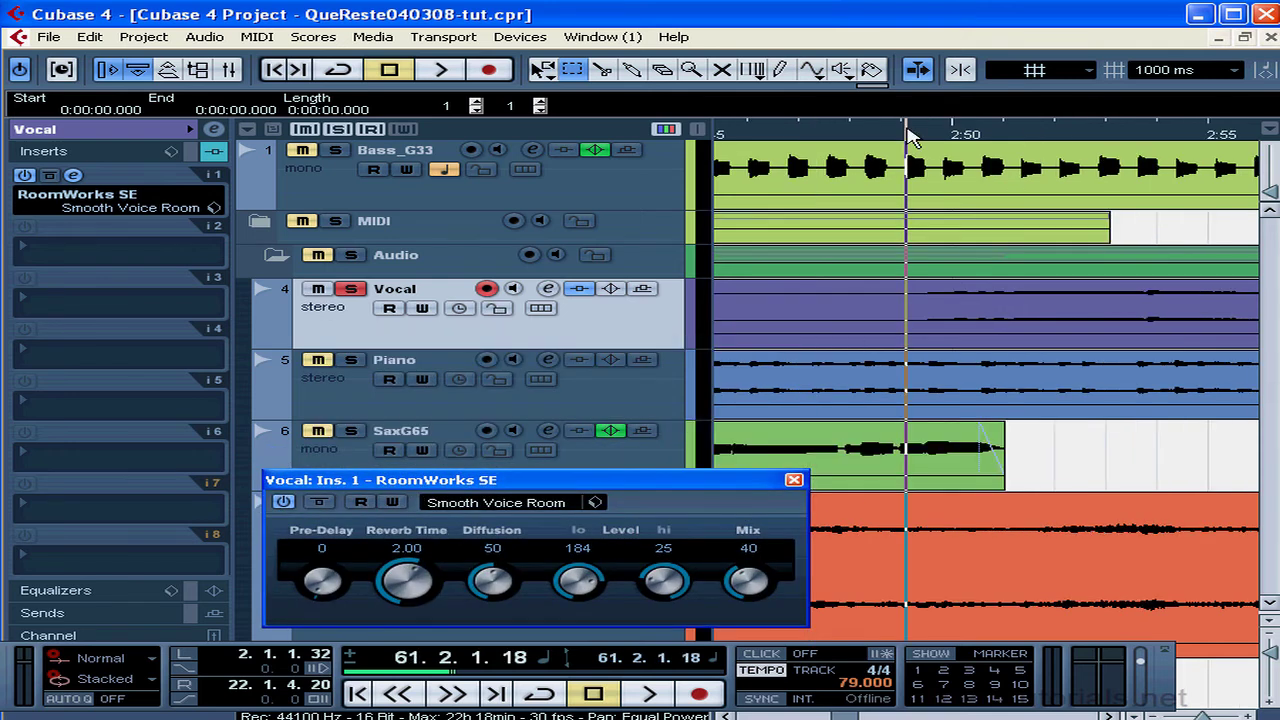
key(space)
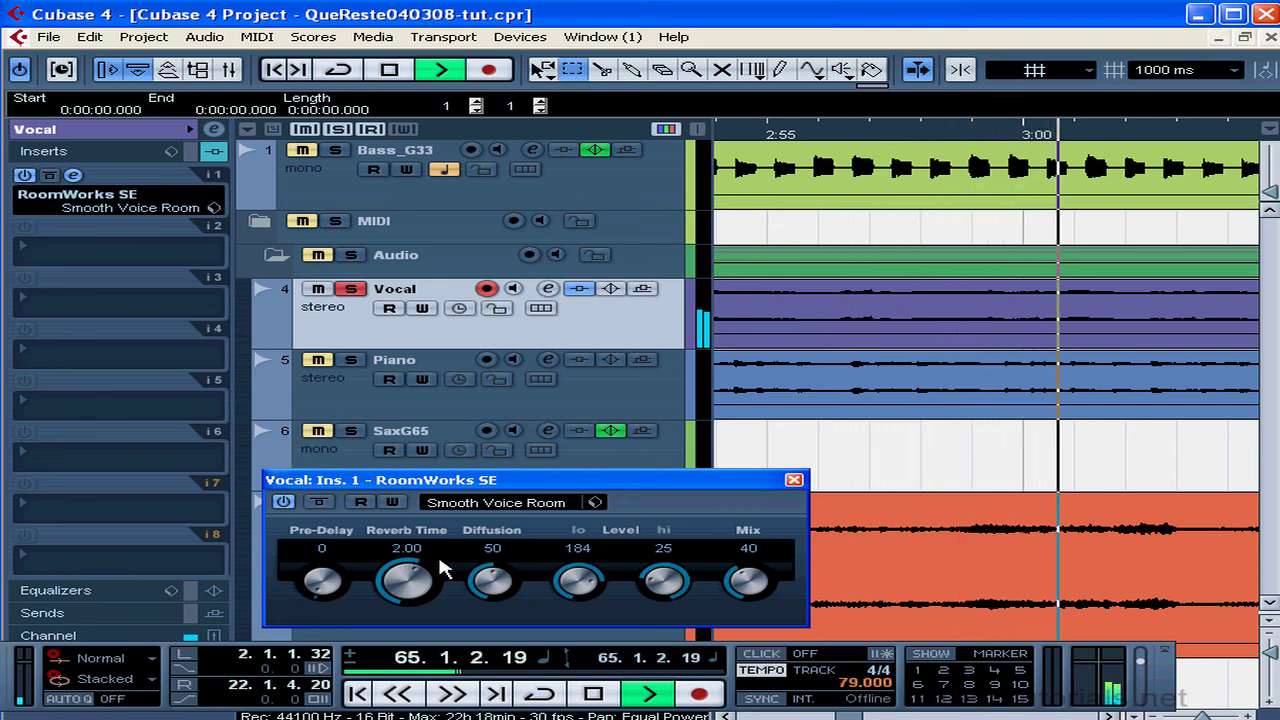
key(space)
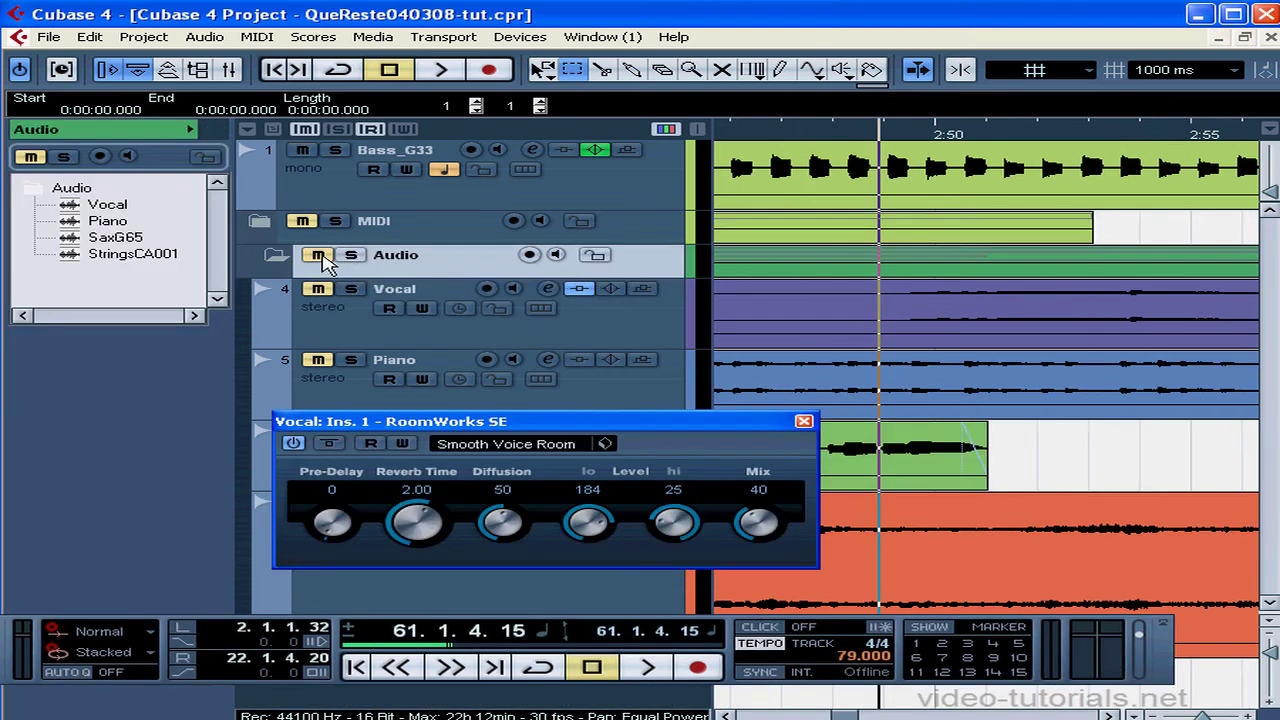
Solo the Audio folder track and play it while shortening the vocal's reverb time to 1.03
click(352, 256)
key(space)
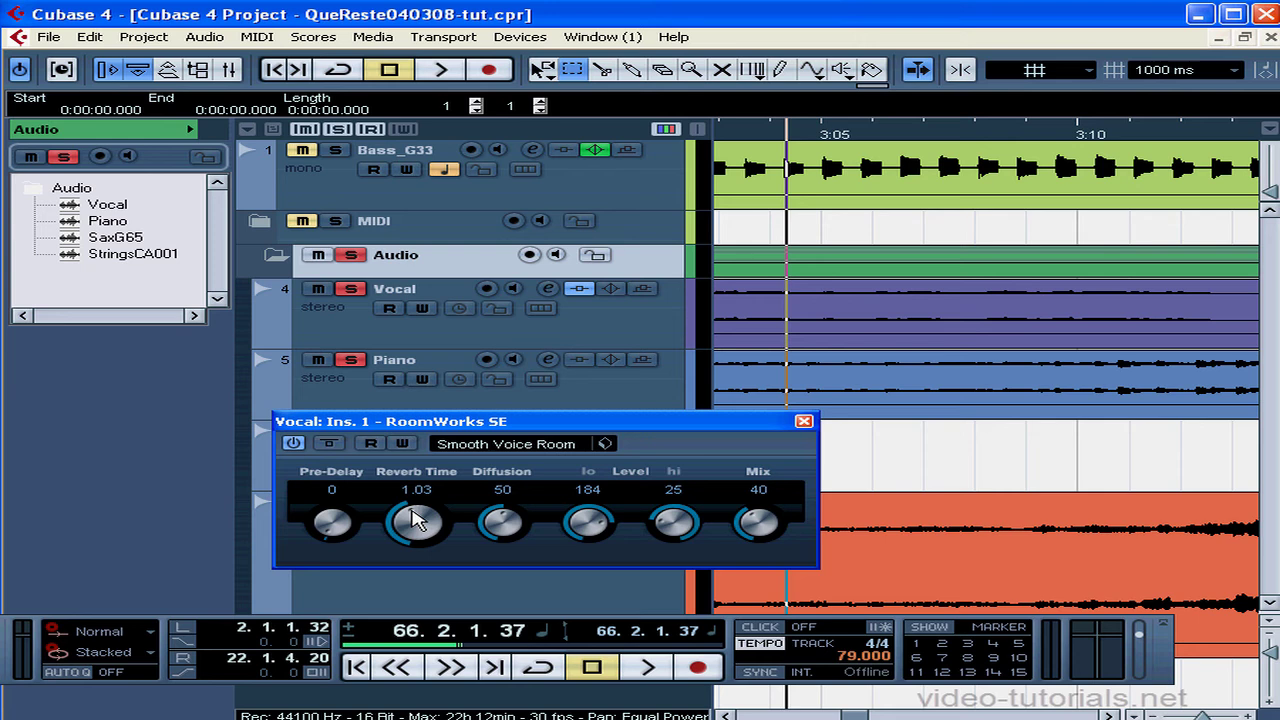
key(space)
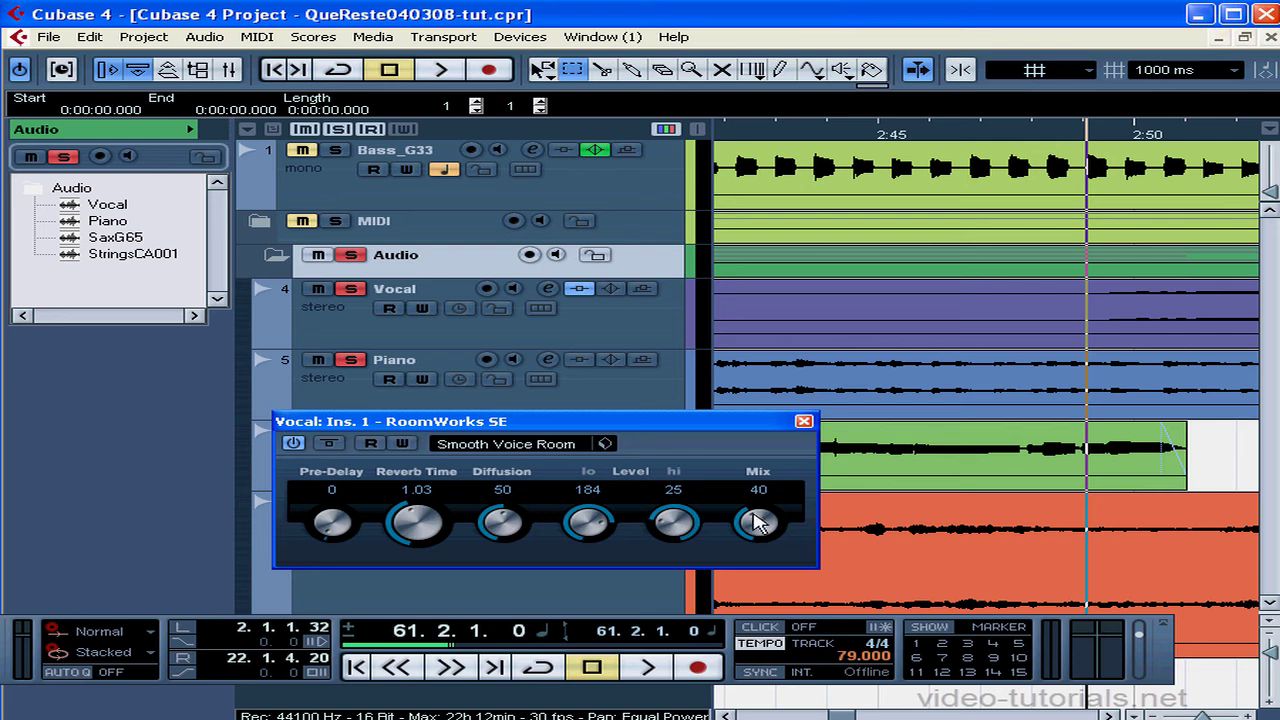
Set the vocal reverb's mix to 30 by ear during playback of the audio tracks, trying 90 and 17 first
scroll(757, 521, down, 1)
key(space)
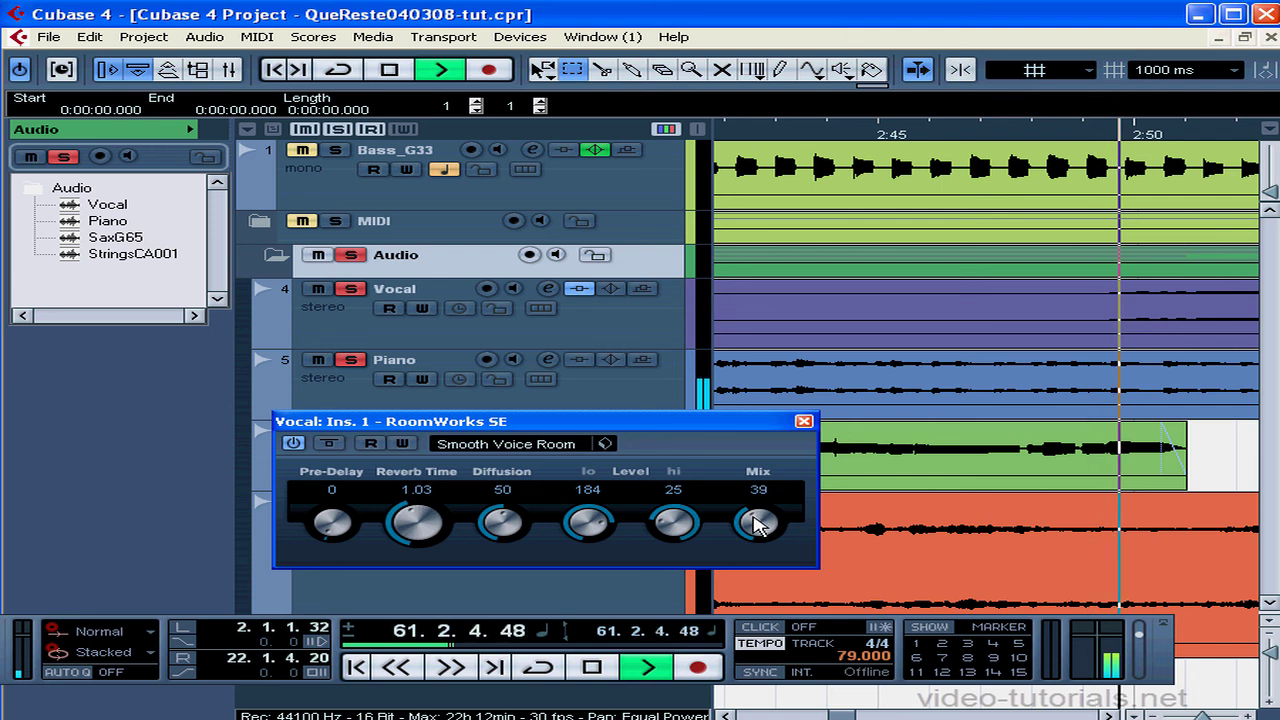
drag(751, 512, 765, 521)
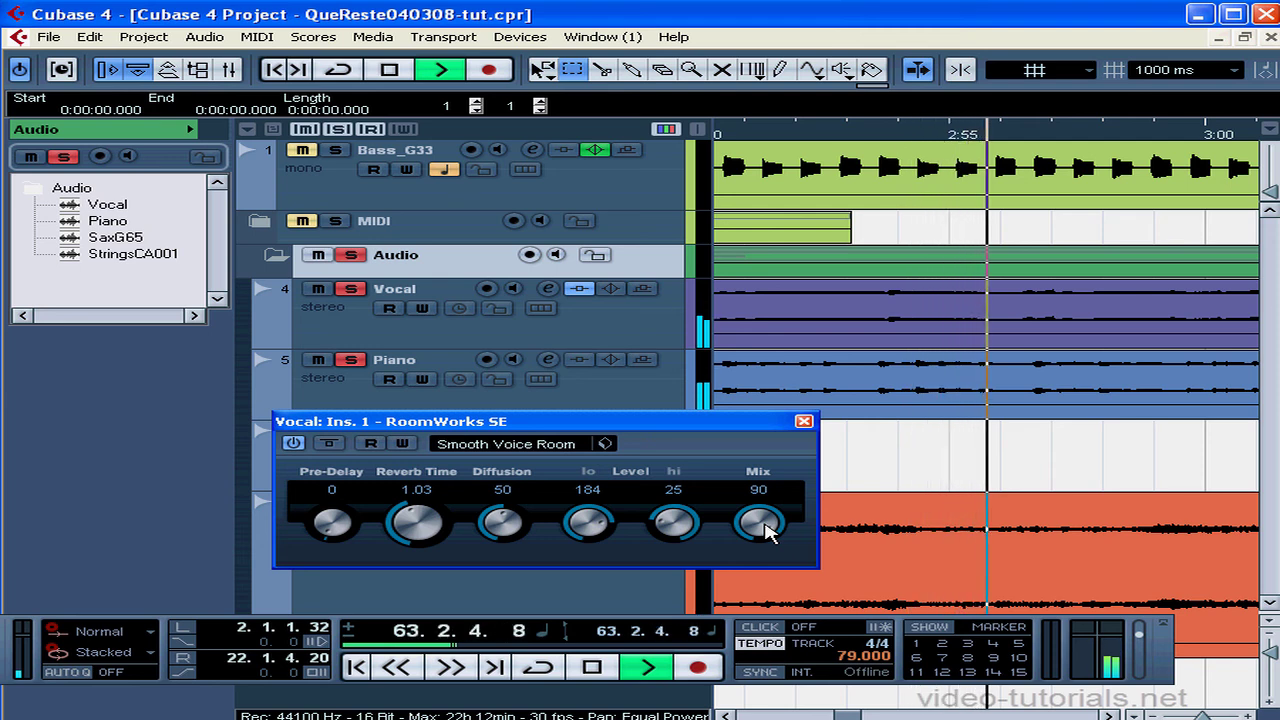
mouse_move(765, 530)
mouse_down()
mouse_move(755, 517)
mouse_move(748, 532)
mouse_up()
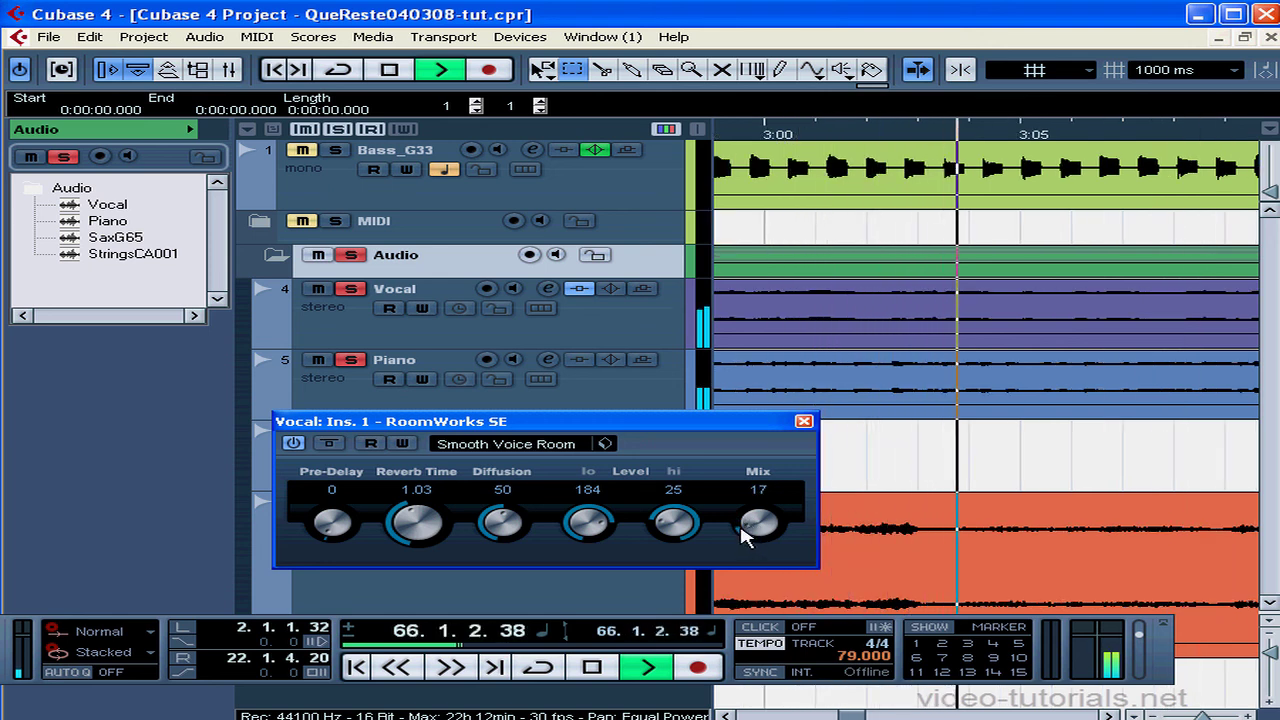
drag(755, 540, 734, 518)
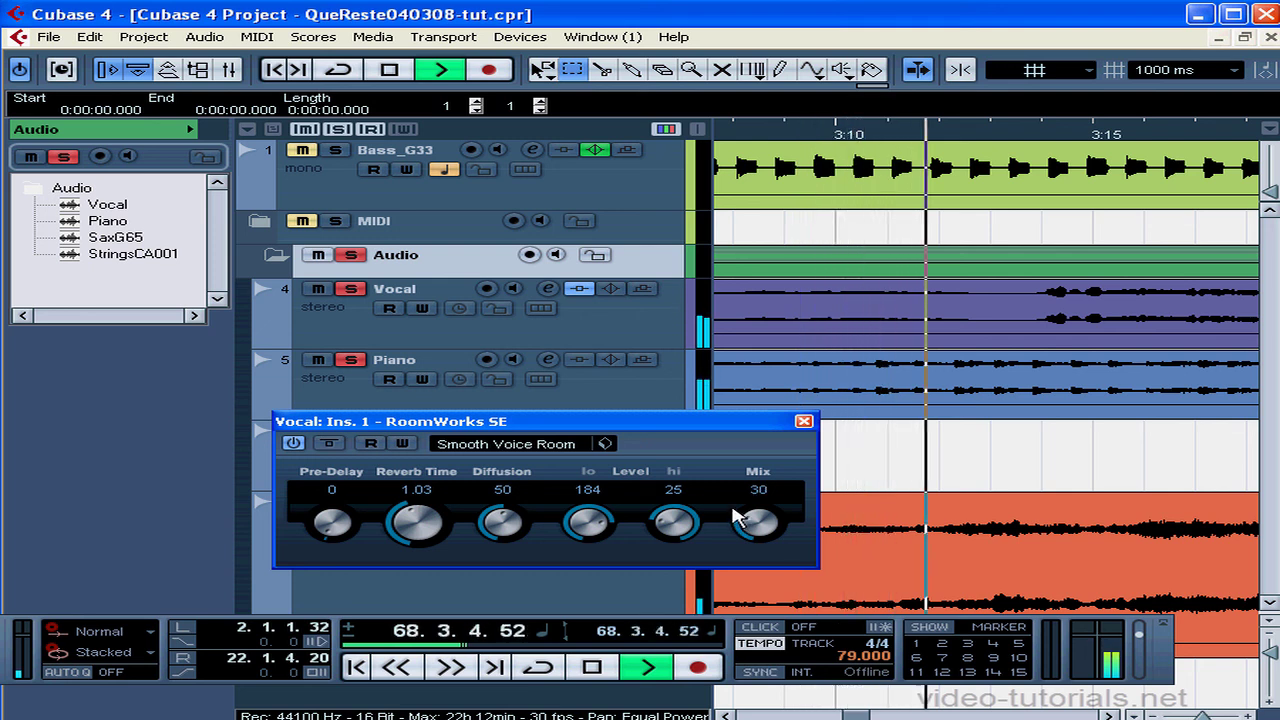